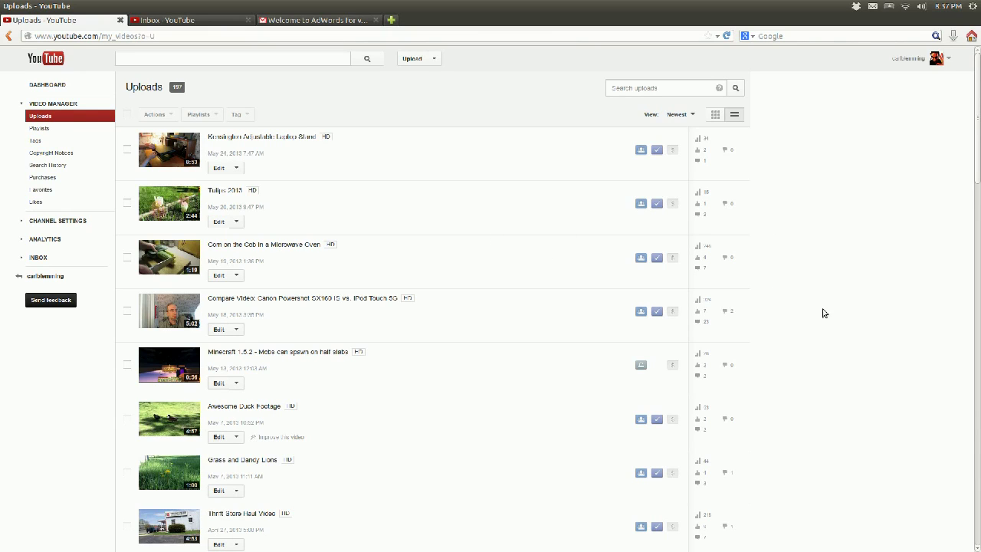
# - Scroll to the bottom of the first uploads page, revealing older videos and the page links
pyautogui.scroll(-1, 836, 330)
pyautogui.scroll(1, 836, 330)
pyautogui.scroll(-1, 833, 354)
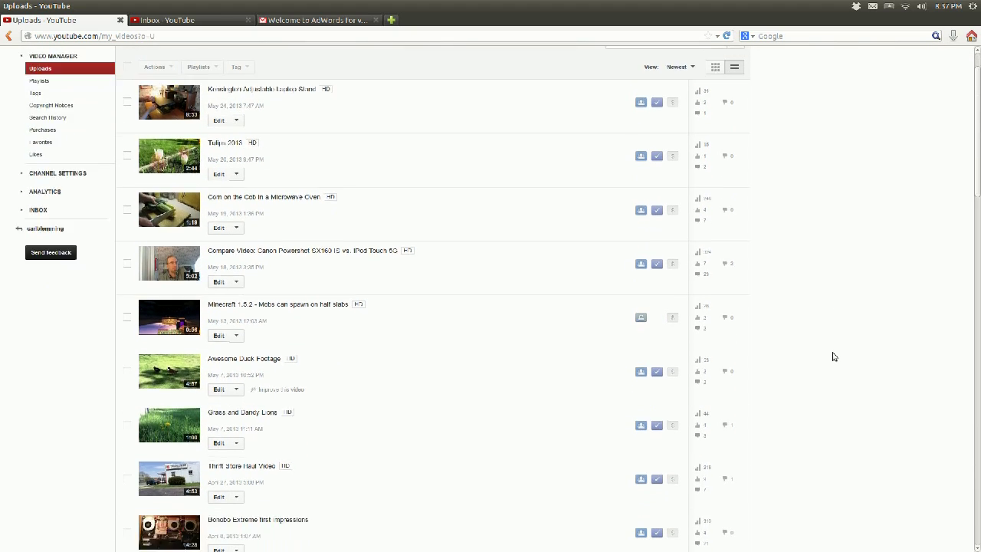
pyautogui.scroll(-5, 834, 356)
pyautogui.scroll(-6, 834, 357)
pyautogui.scroll(-3, 834, 356)
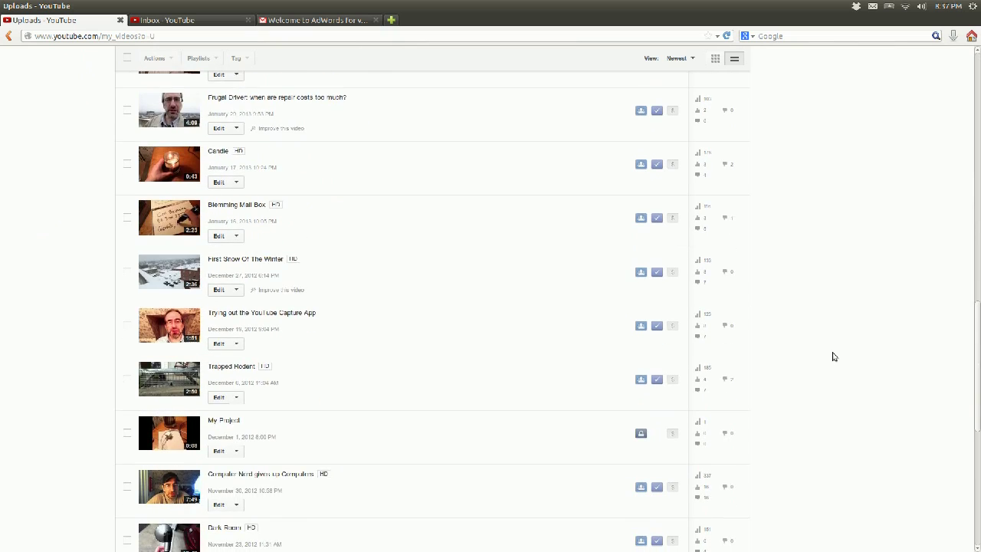
pyautogui.scroll(-4, 833, 356)
pyautogui.scroll(-3, 833, 356)
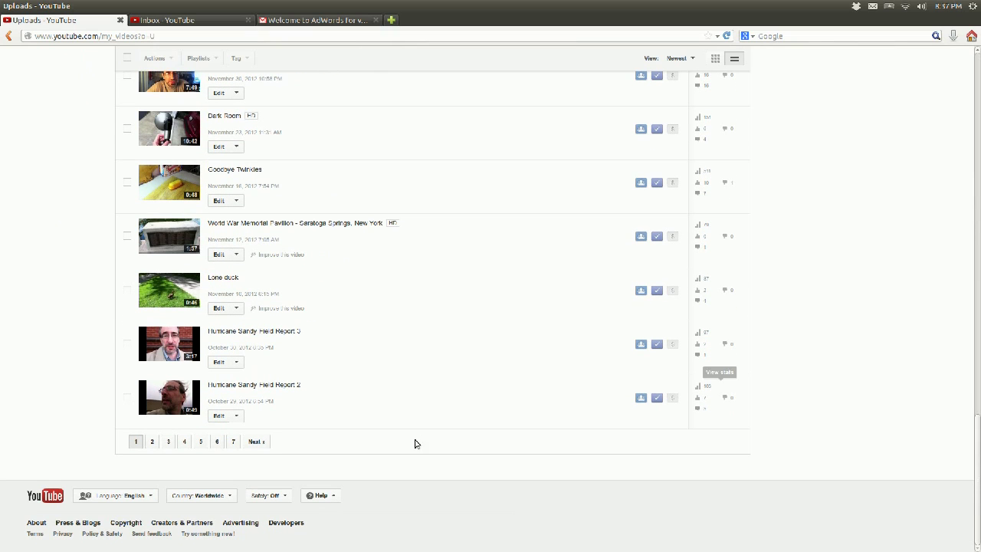
pyautogui.click(151, 442)
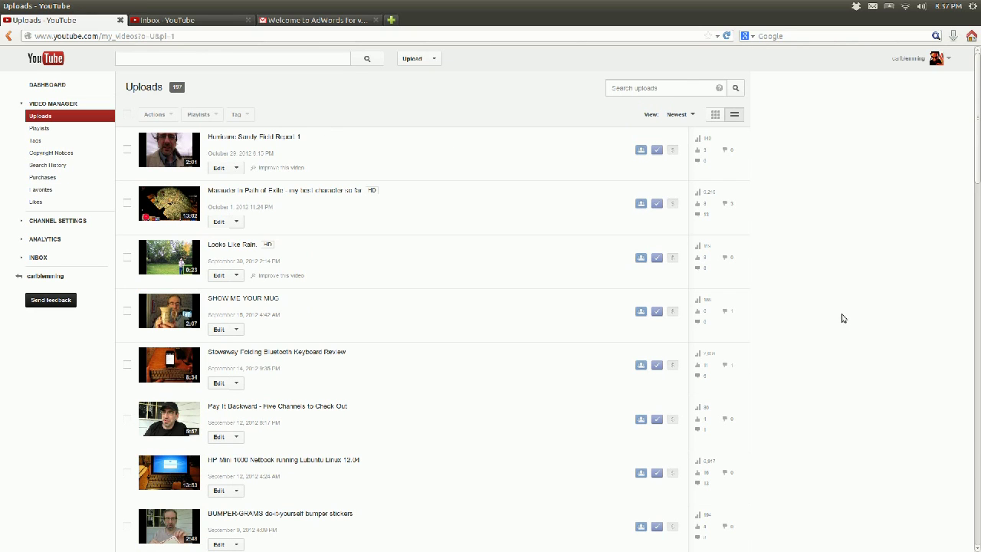
pyautogui.scroll(-3, 842, 333)
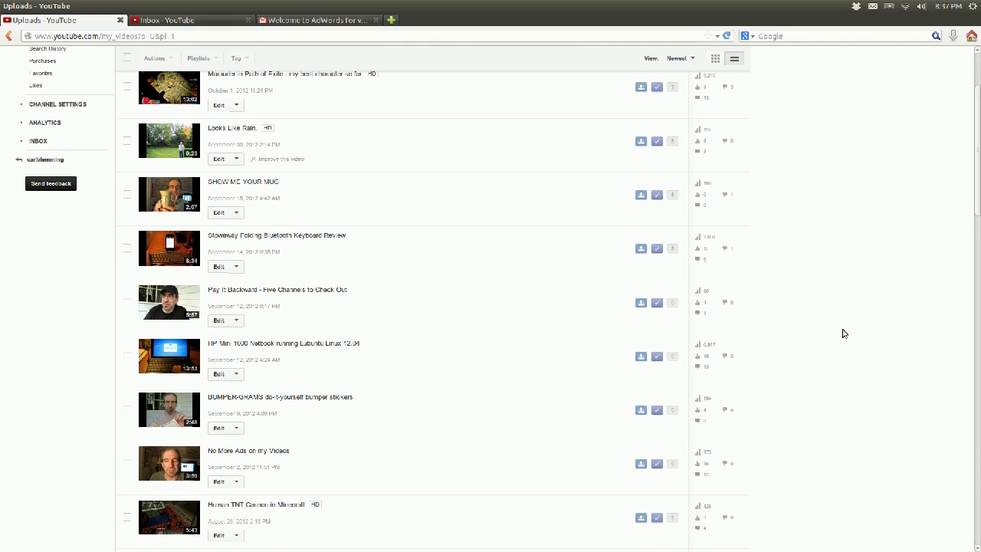
pyautogui.scroll(-3, 843, 334)
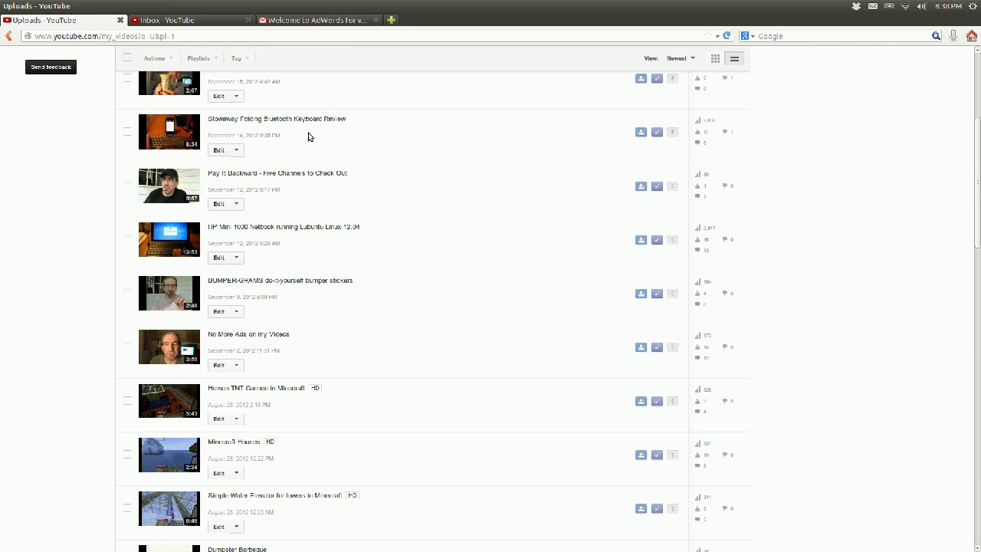
pyautogui.scroll(-2, 783, 294)
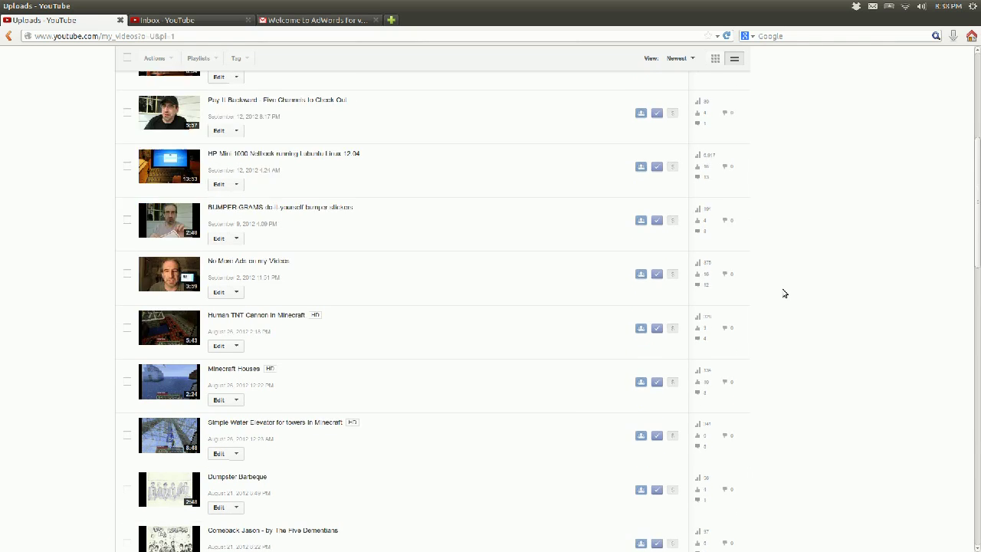
pyautogui.scroll(-3, 783, 294)
pyautogui.scroll(-2, 783, 293)
pyautogui.scroll(6, 783, 293)
pyautogui.scroll(6, 783, 294)
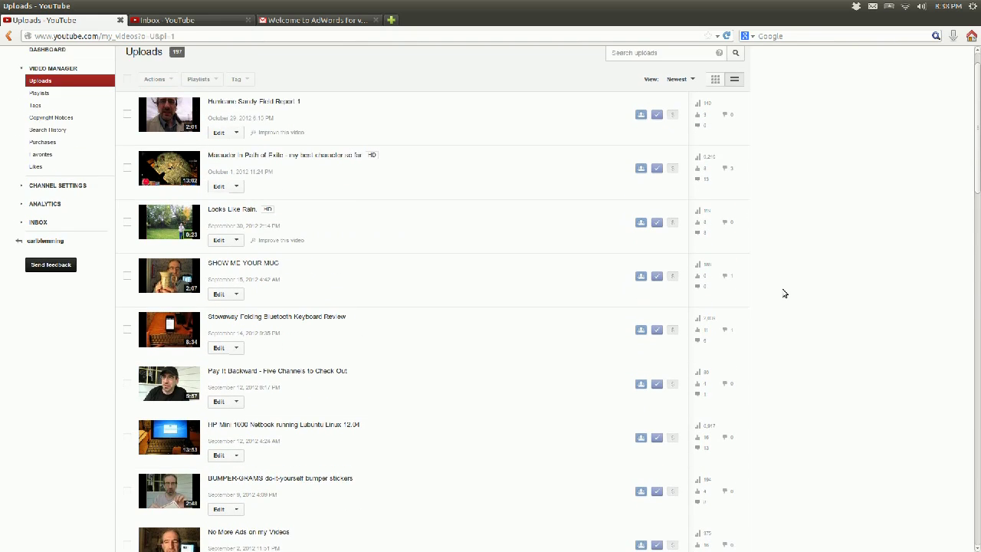
pyautogui.scroll(-3, 783, 294)
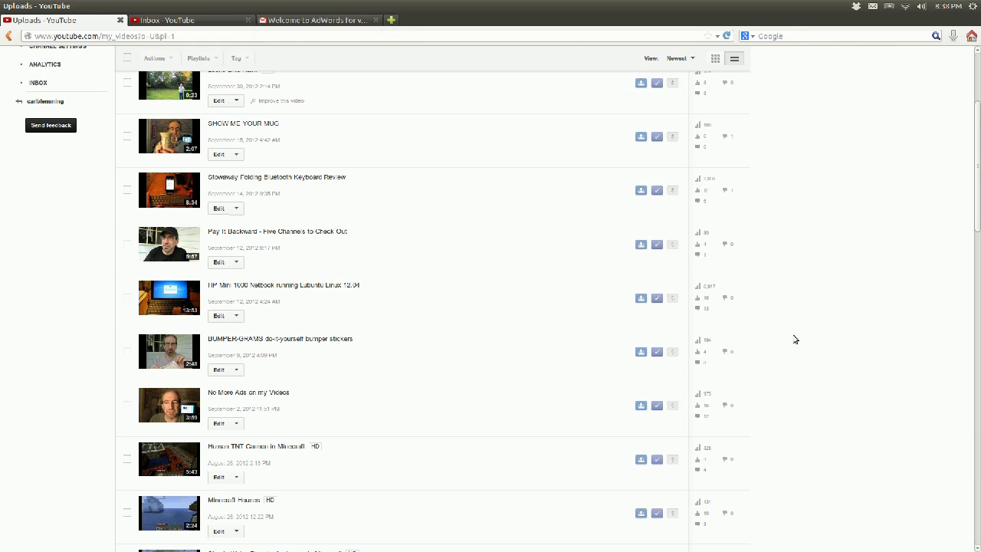
# - Scroll further down the uploads to the late July and early July 2012 videos
pyautogui.scroll(-5, 794, 340)
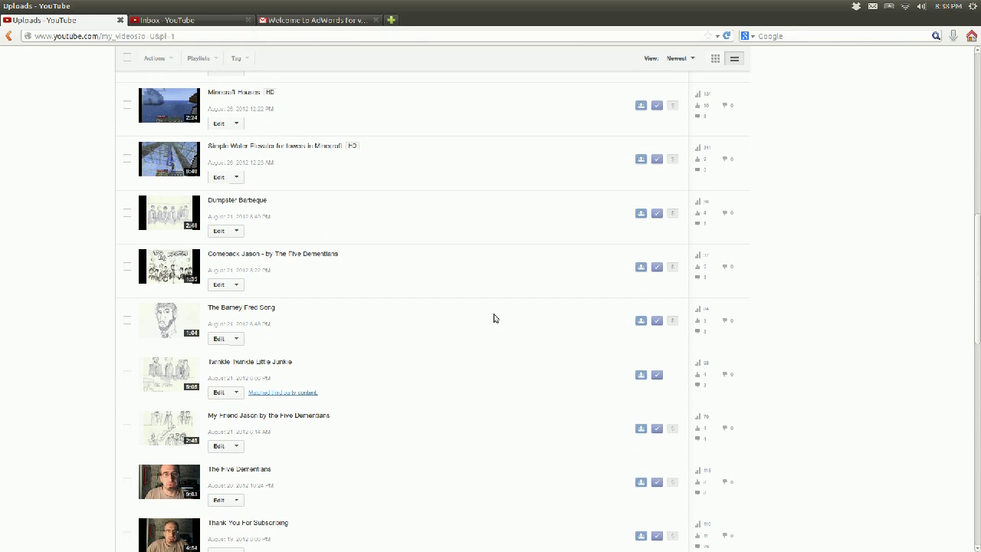
pyautogui.scroll(-3, 510, 329)
pyautogui.scroll(-1, 455, 265)
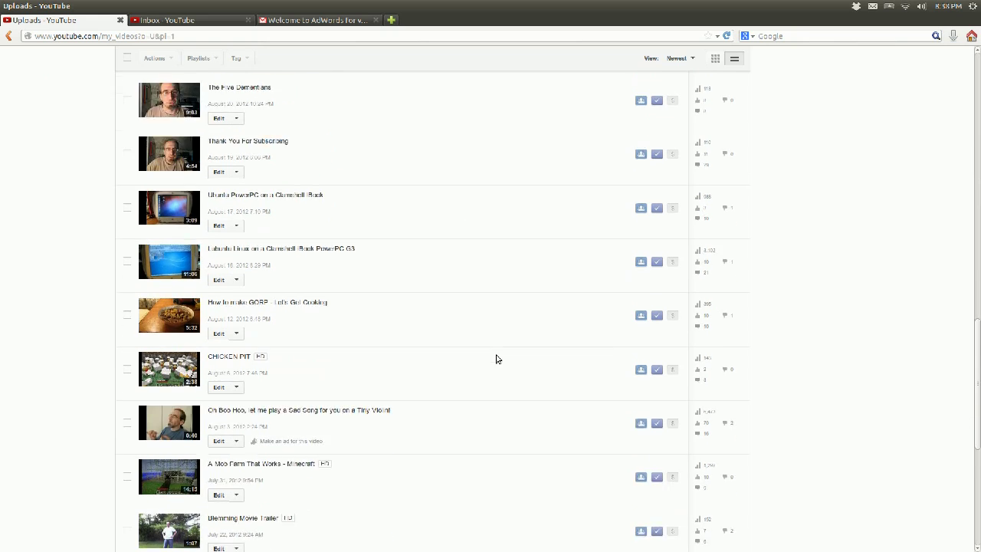
pyautogui.scroll(-3, 495, 355)
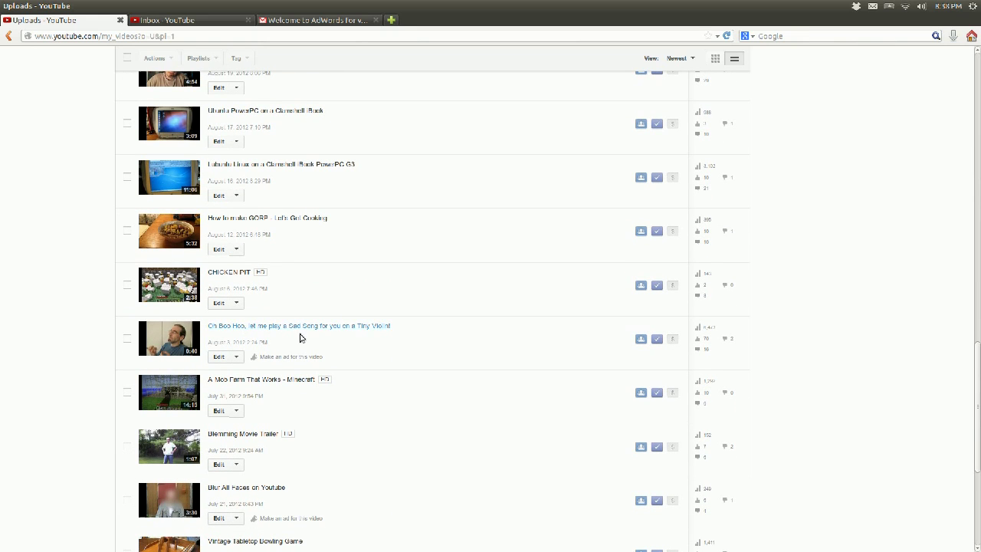
pyautogui.scroll(-2, 503, 376)
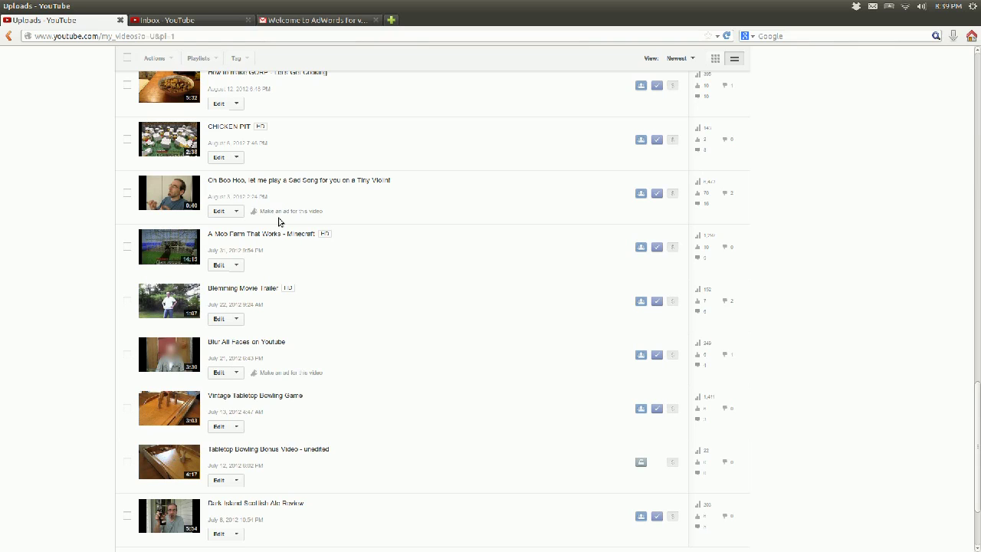
pyautogui.moveTo(289, 356)
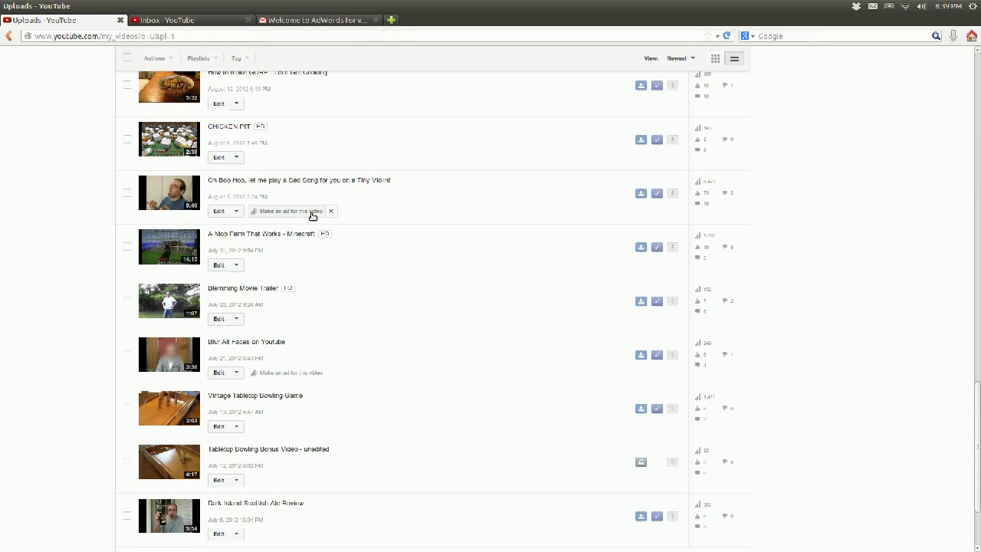
# - Make an ad for the Tiny Violin video and create its campaign, reaching the budget step
pyautogui.click(277, 213)
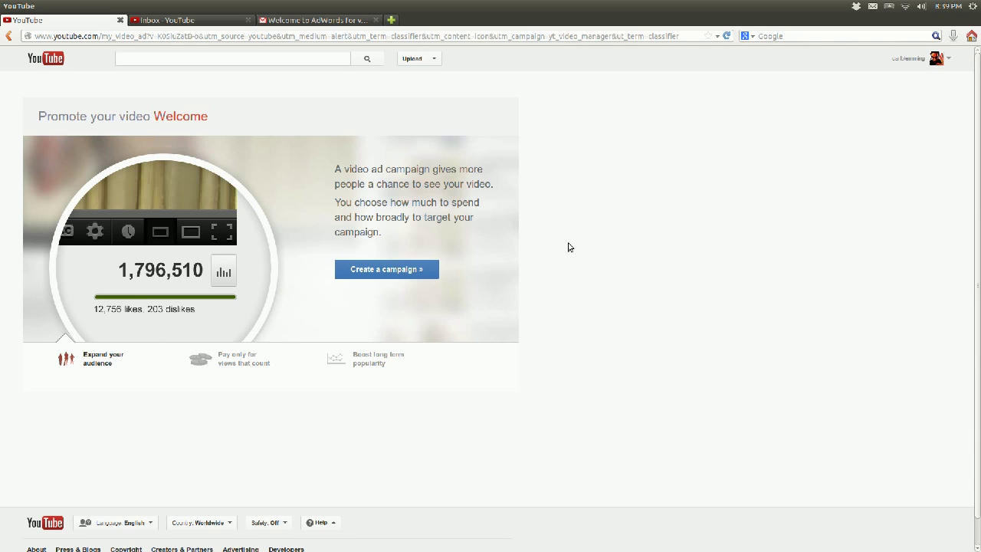
pyautogui.scroll(-1, 569, 244)
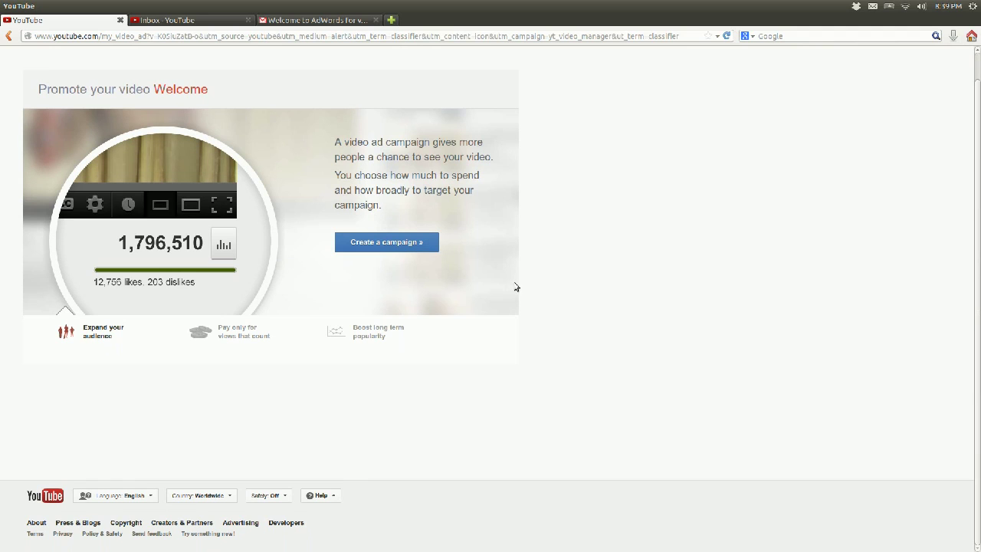
pyautogui.click(377, 242)
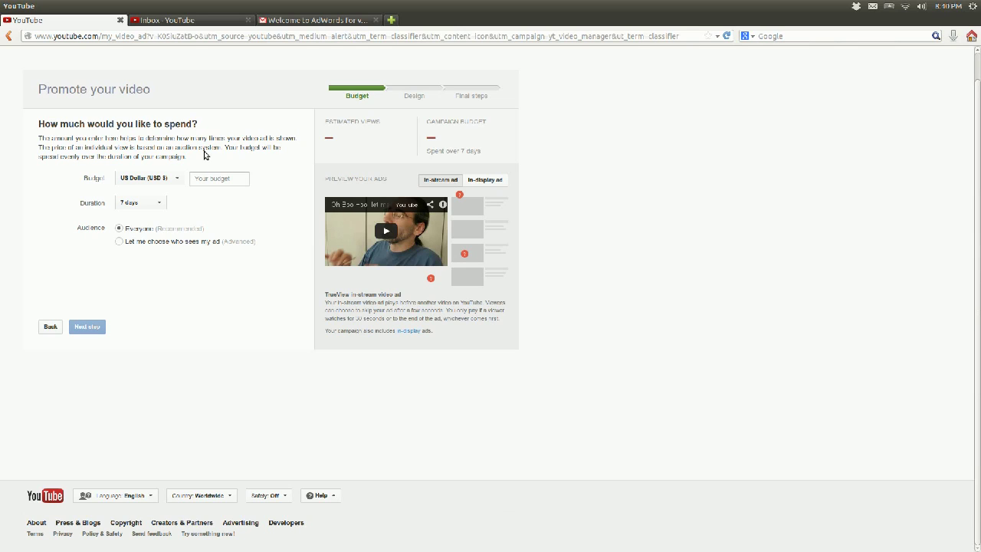
# - Move from the YouTube comments inbox to the AdWords for video welcome email
pyautogui.click(184, 22)
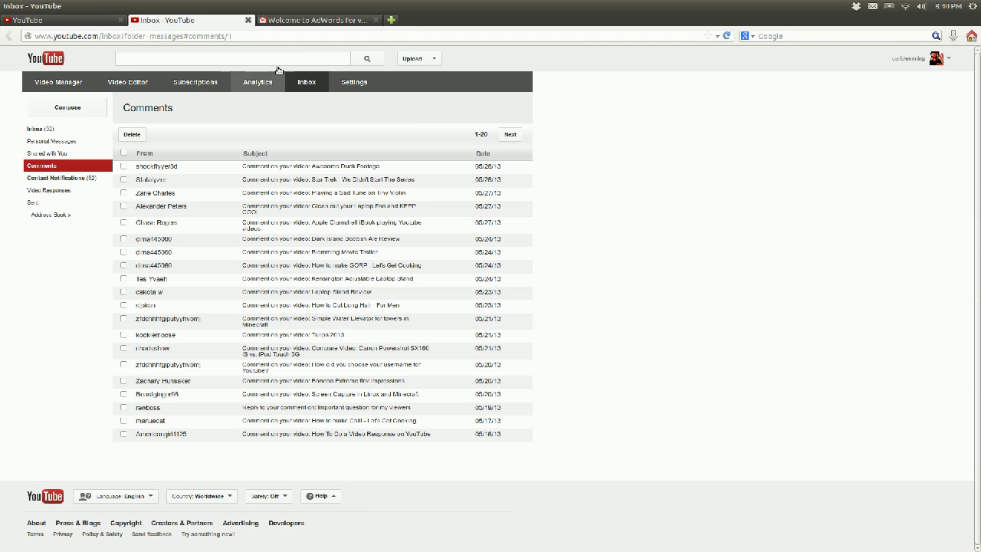
pyautogui.click(302, 22)
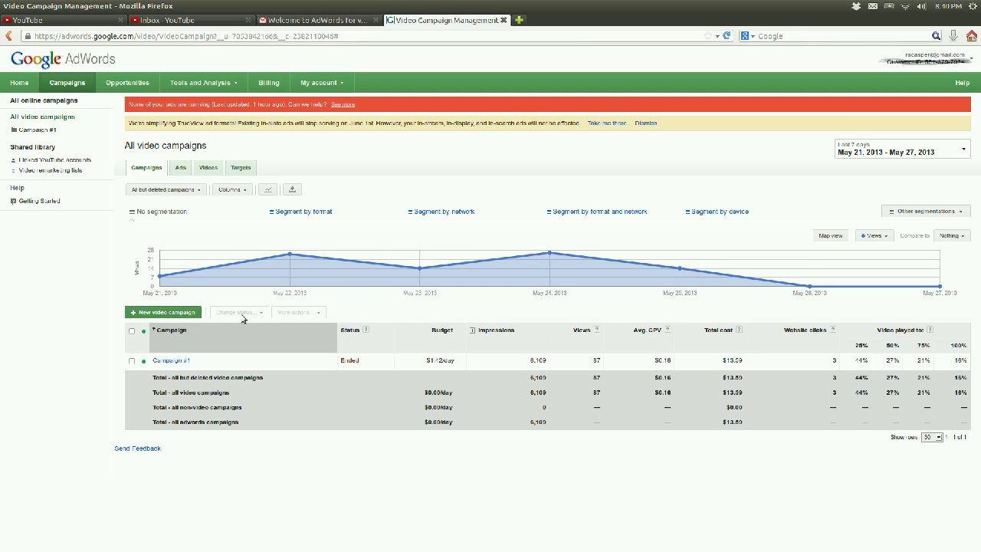
pyautogui.moveTo(173, 360)
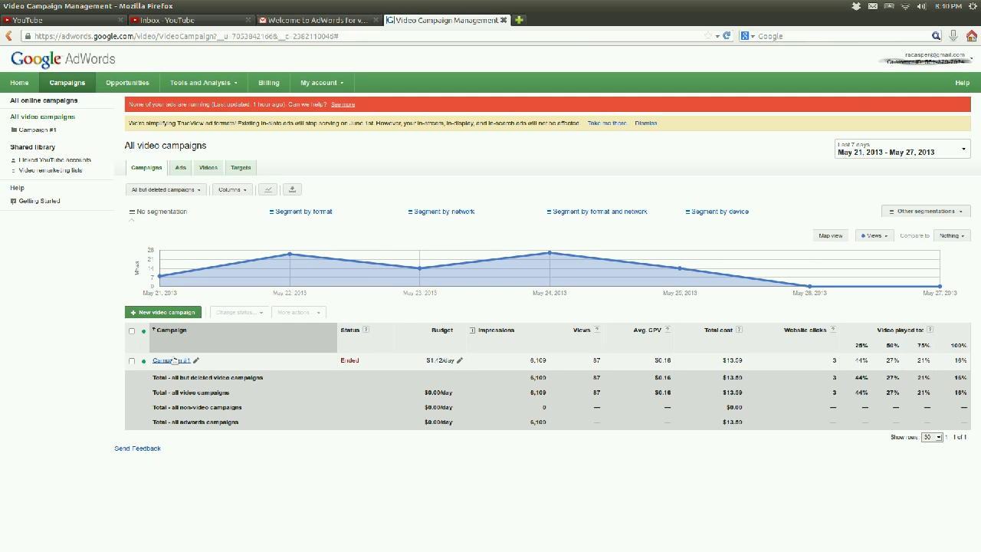
# - Open Campaign #1's details and preview Video Ad 1 as an in-stream ad
pyautogui.click(173, 361)
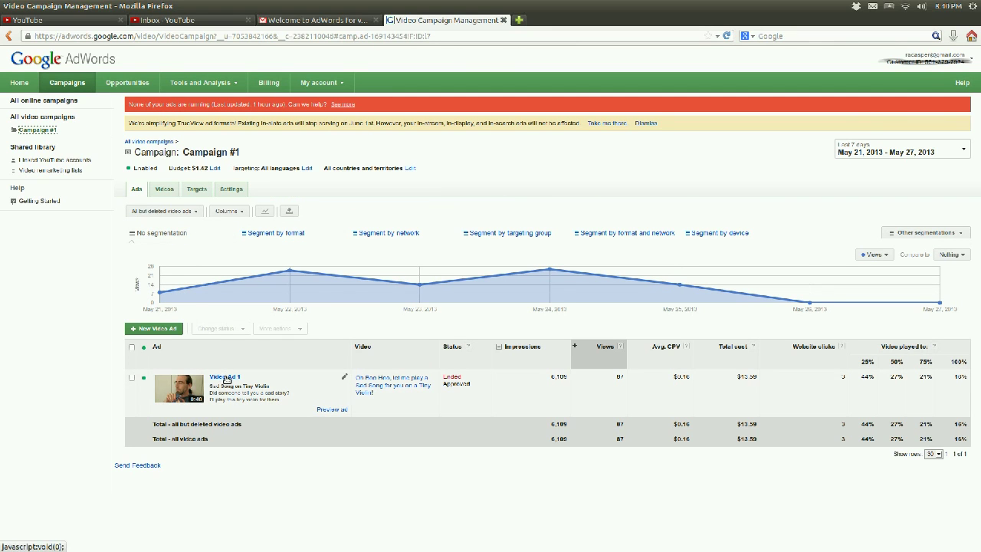
pyautogui.click(335, 410)
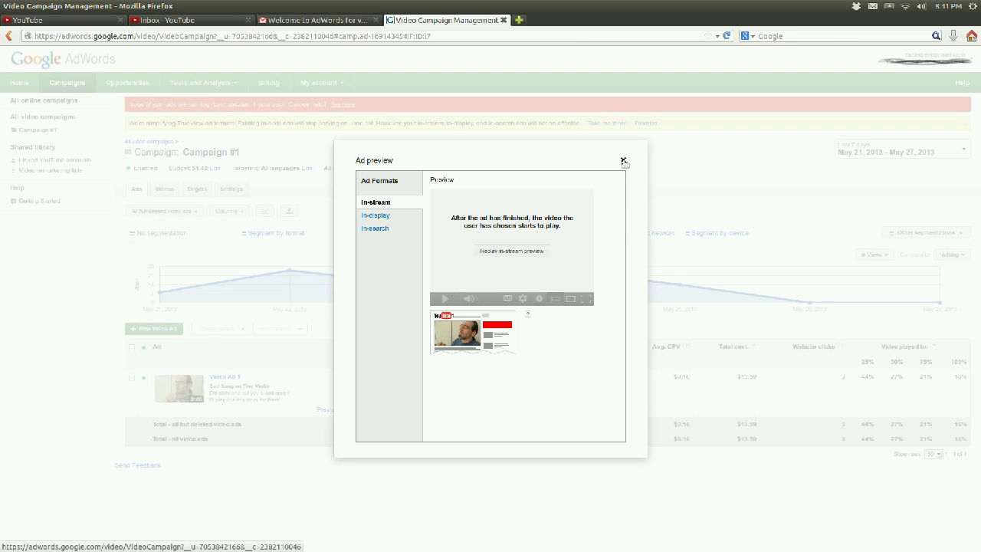
# - Close the ad preview to reveal Video Ad 1's results: 87 views, $13.59 spent
pyautogui.click(623, 160)
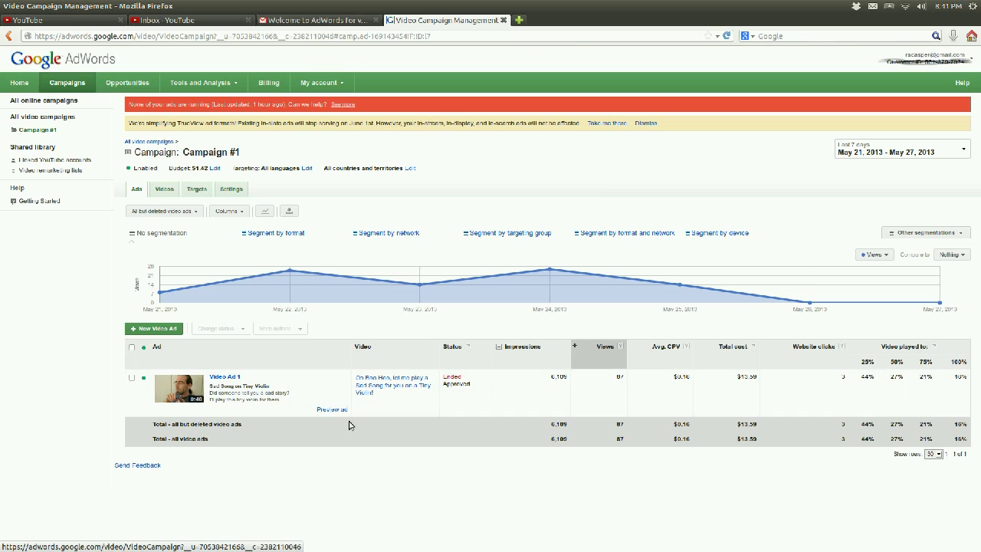